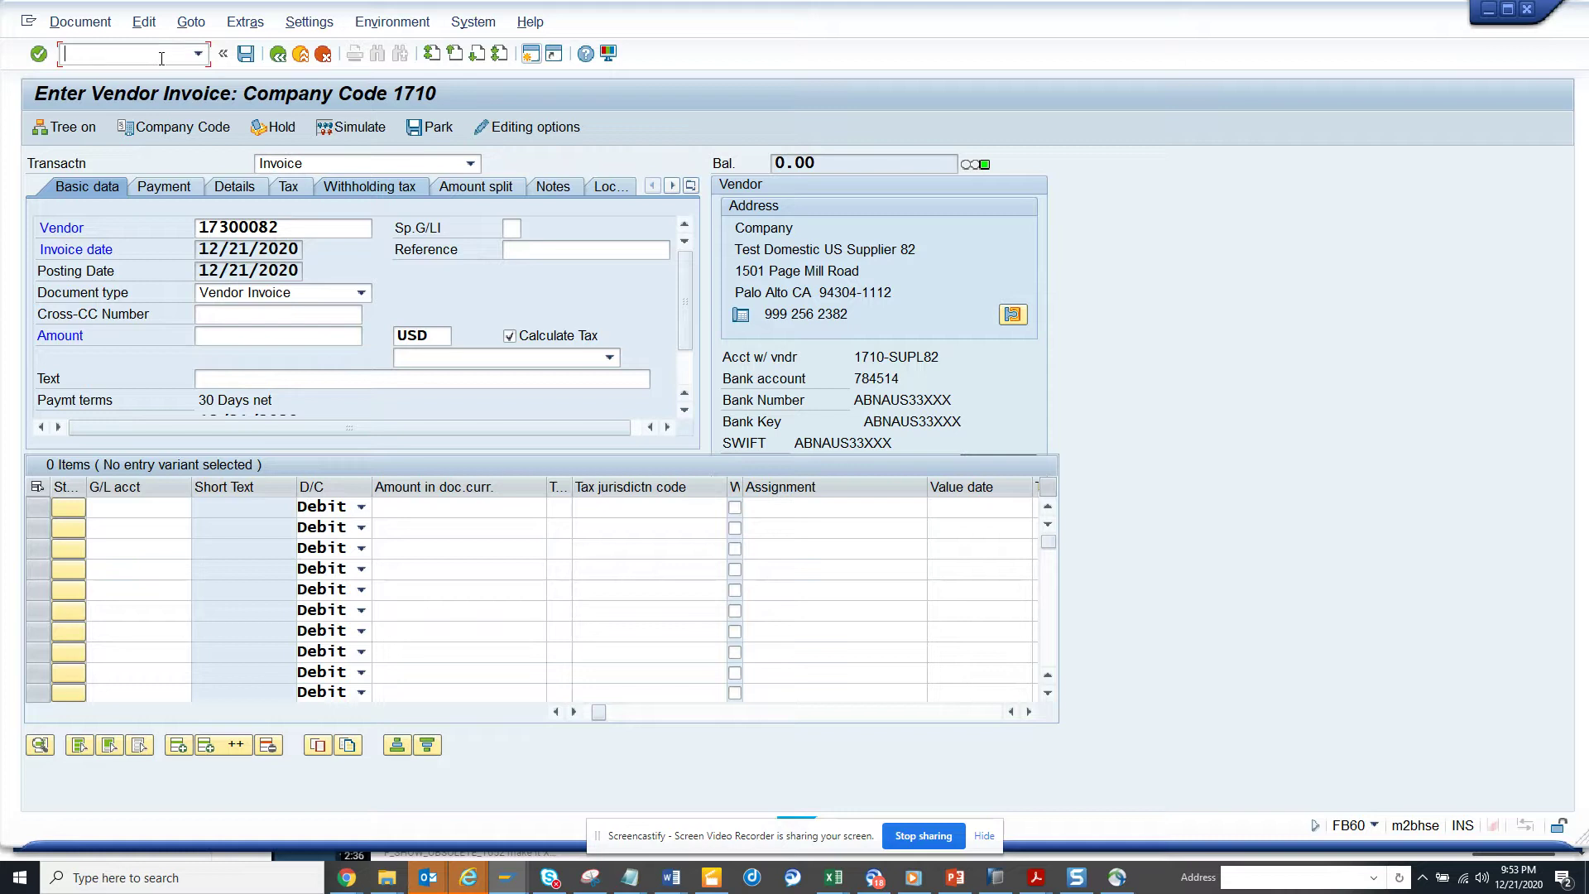
text(/n)
text(fb60)
Restart vendor invoice entry with /nfb60, discarding the current invoice.
key(Return)
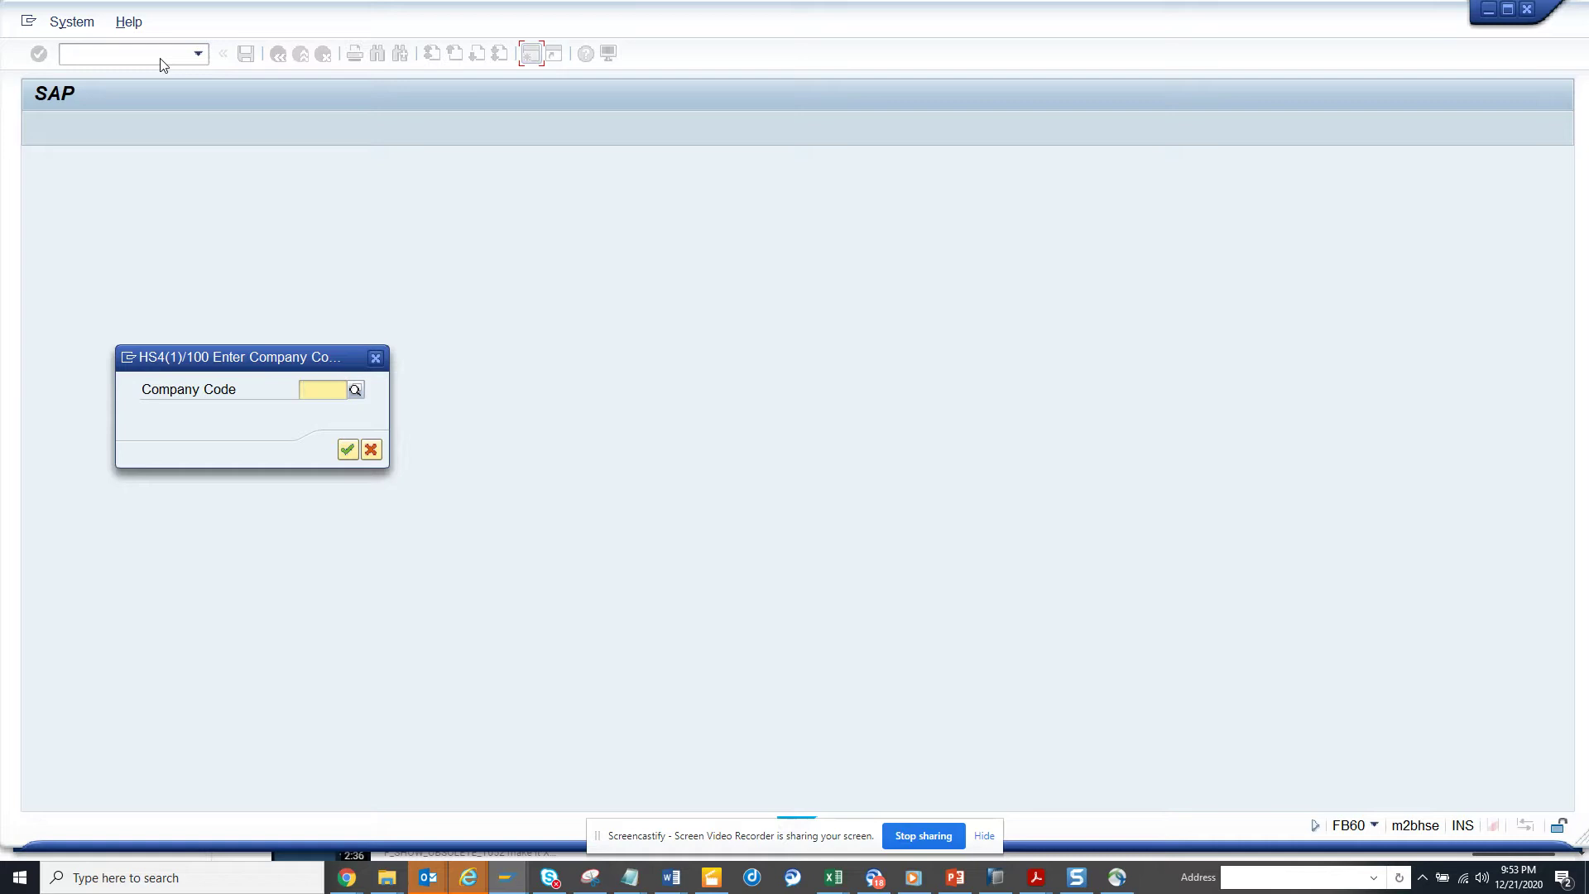
text(171)
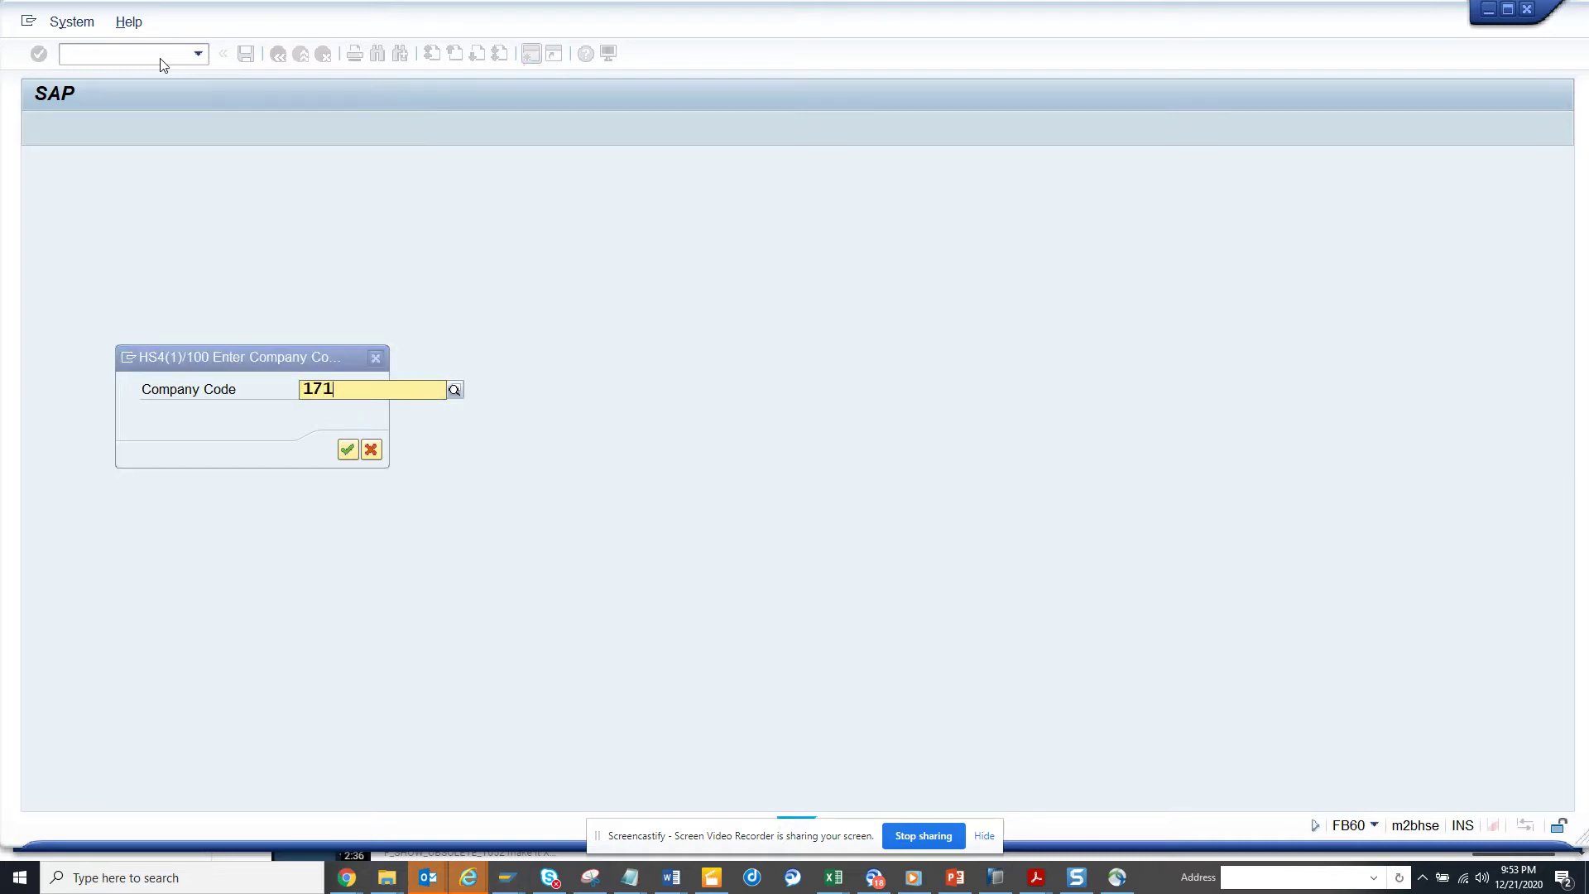
text(0)
Re-enter company code 1710 (Palo Alto) and confirm it.
key(BackSpace)
key(BackSpace)
key(BackSpace)
text(1)
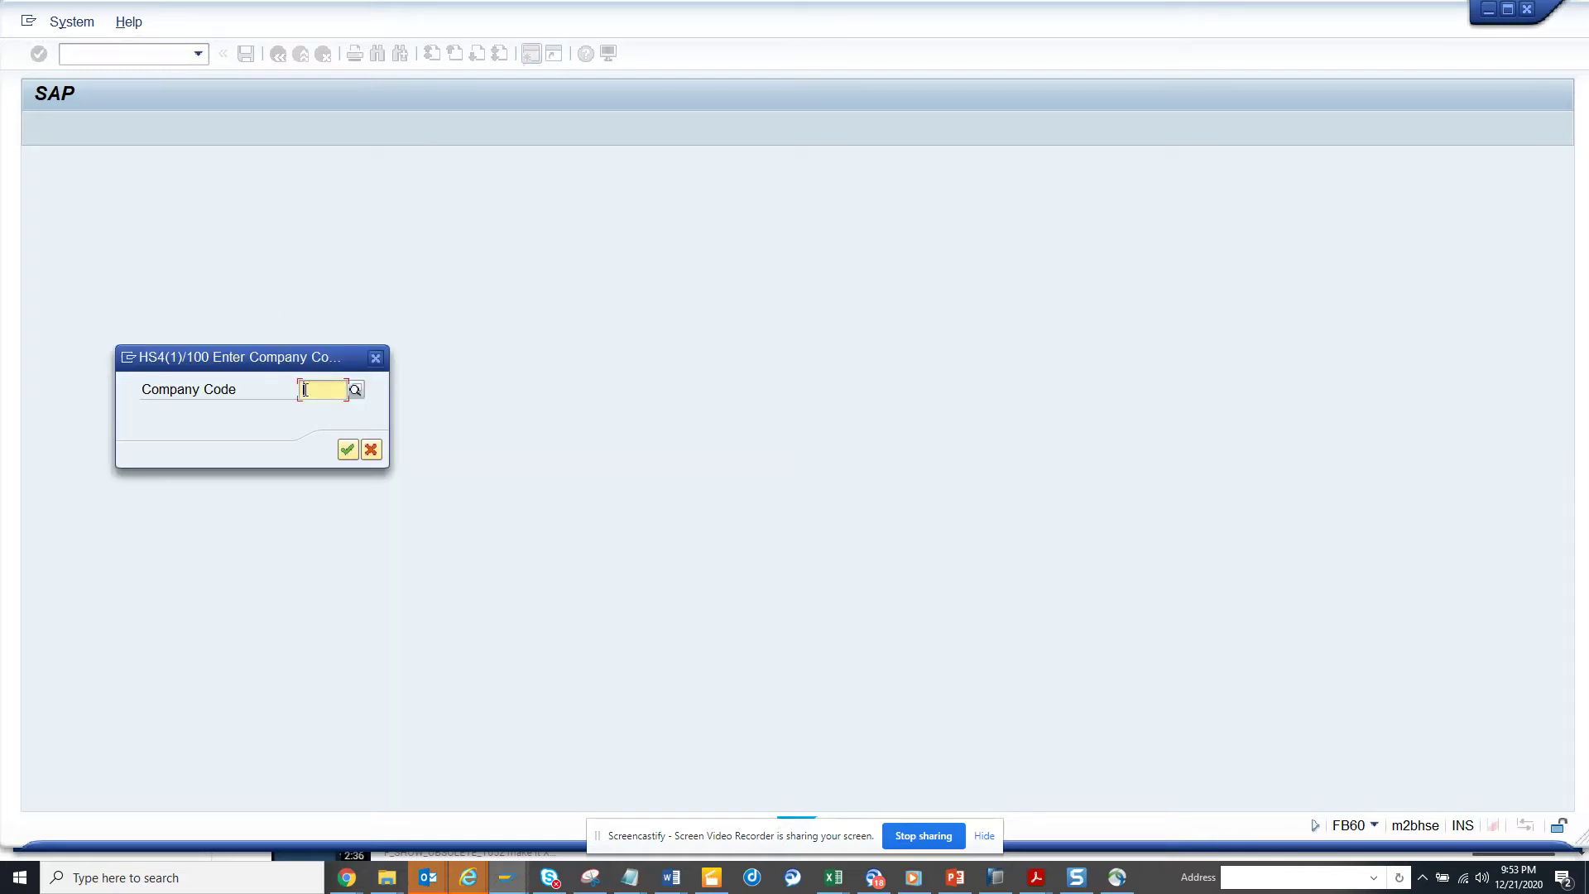
text(710)
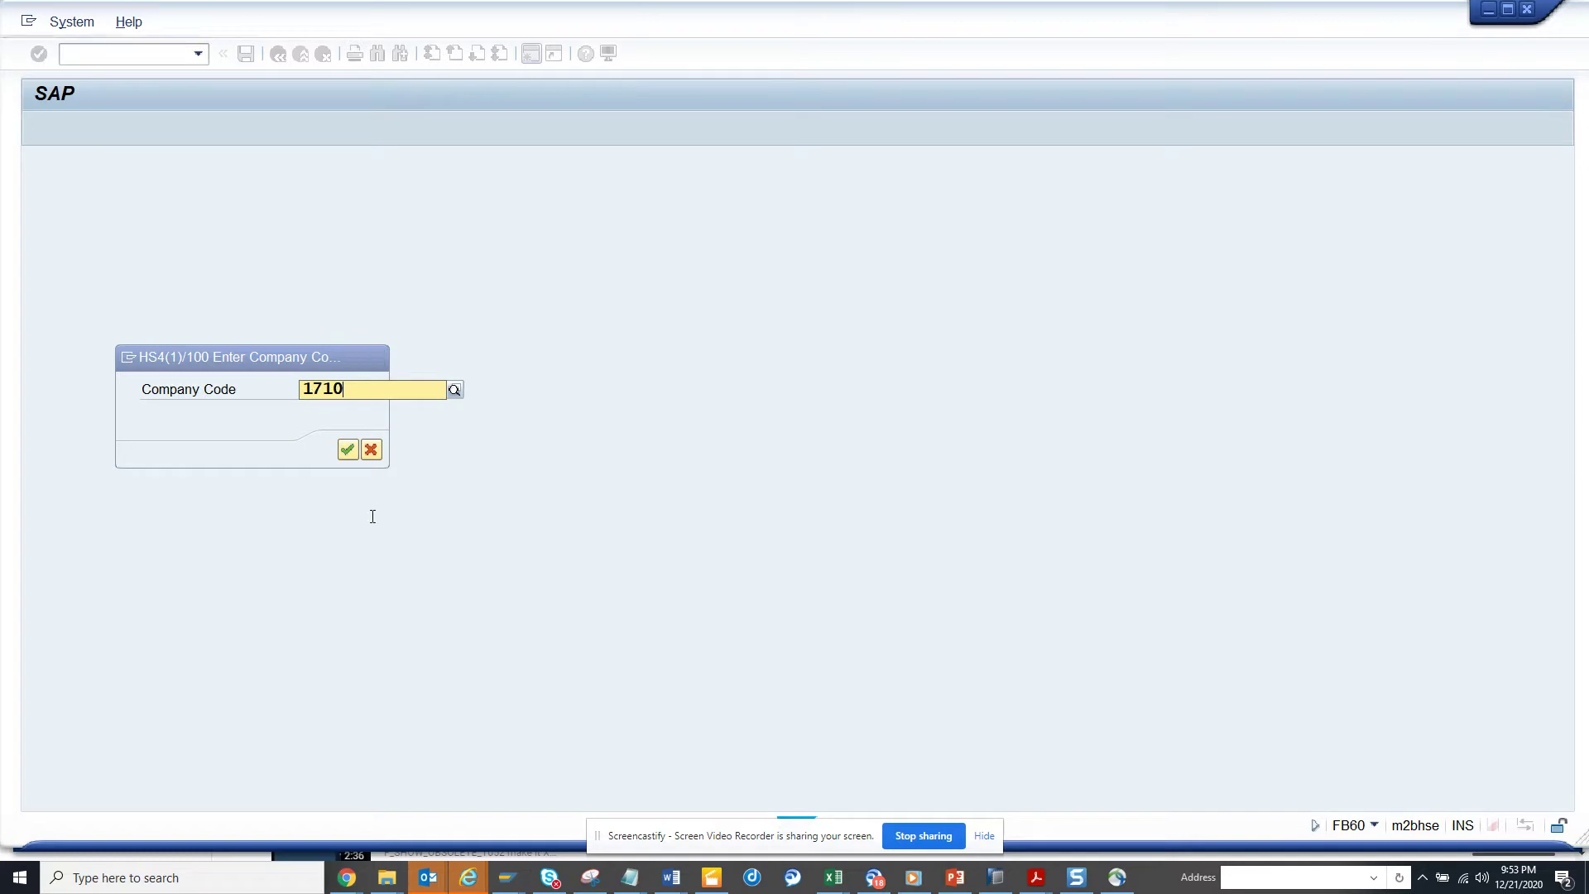
click(333, 426)
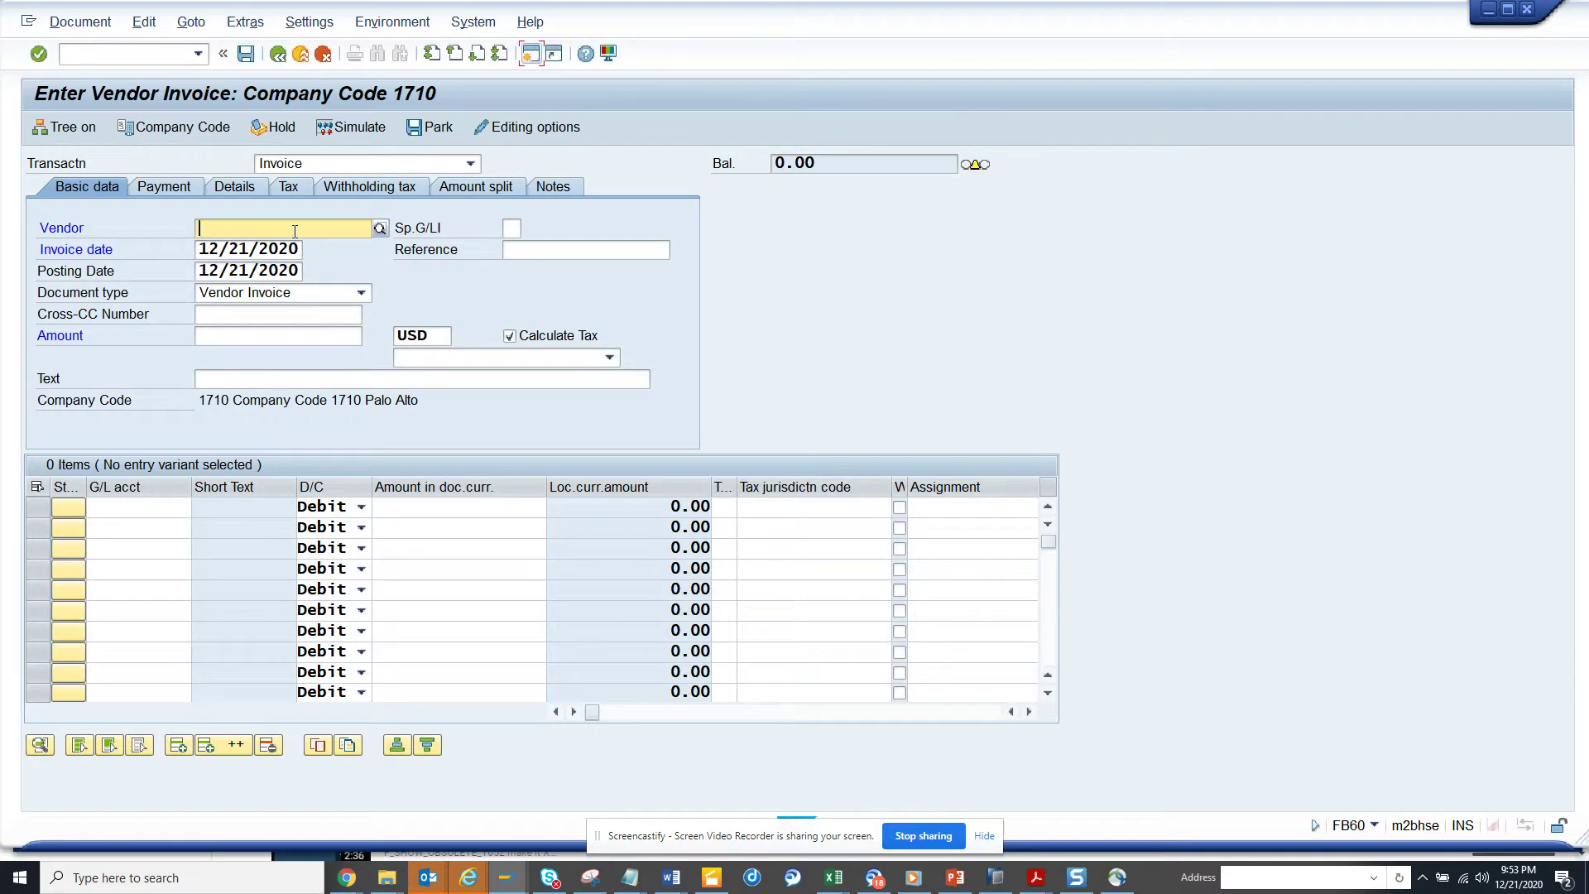
Enter vendor 17300082 from history, amount 230 USD and reference abcsd.
click(294, 230)
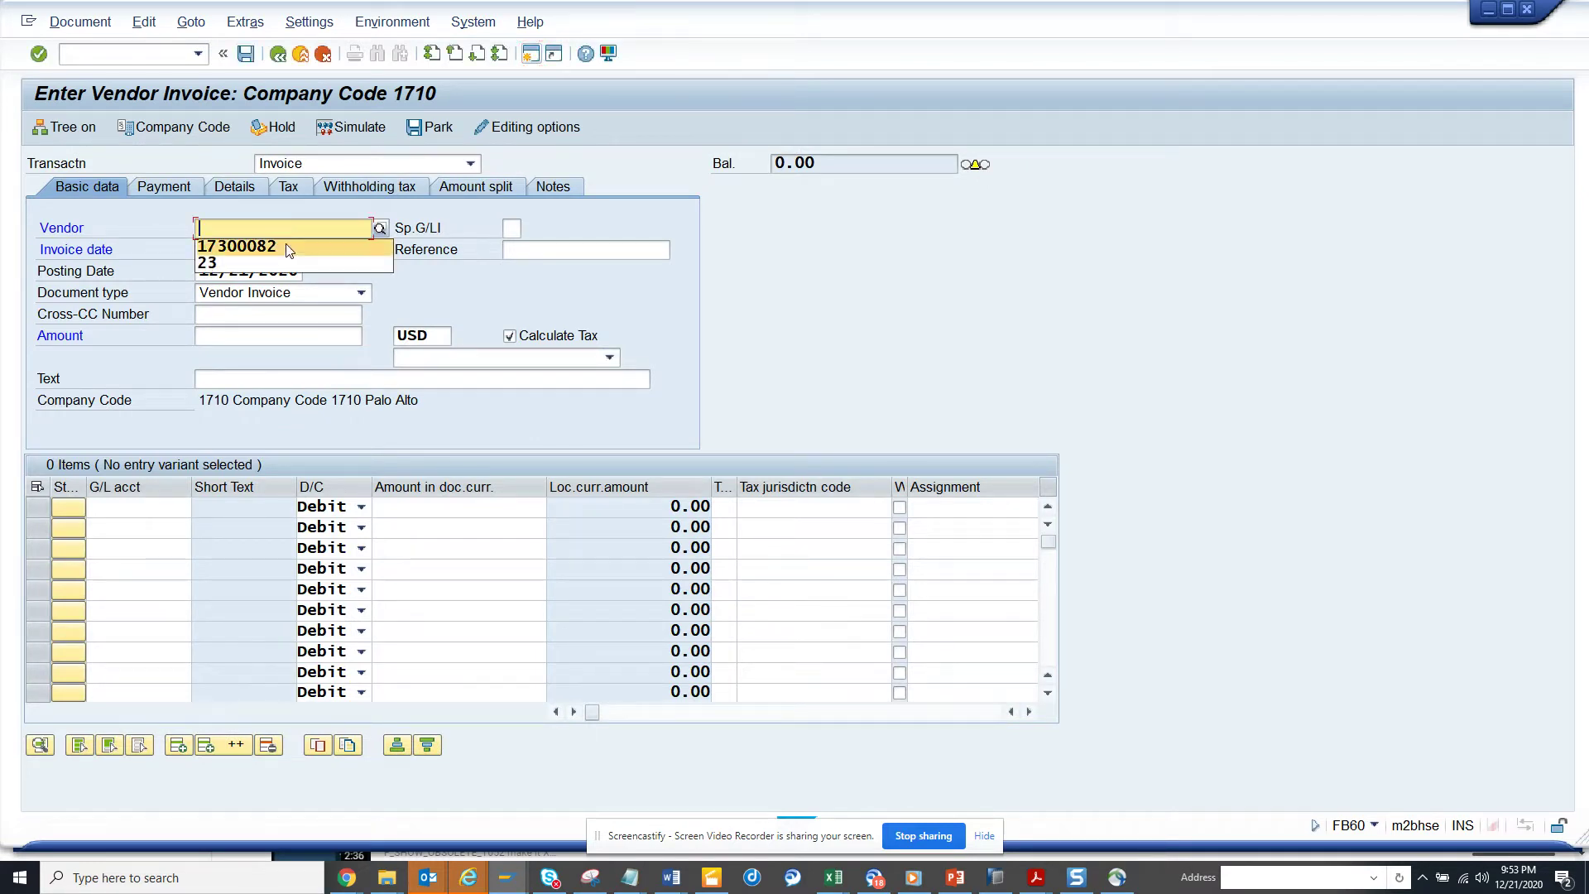
click(284, 246)
key(Return)
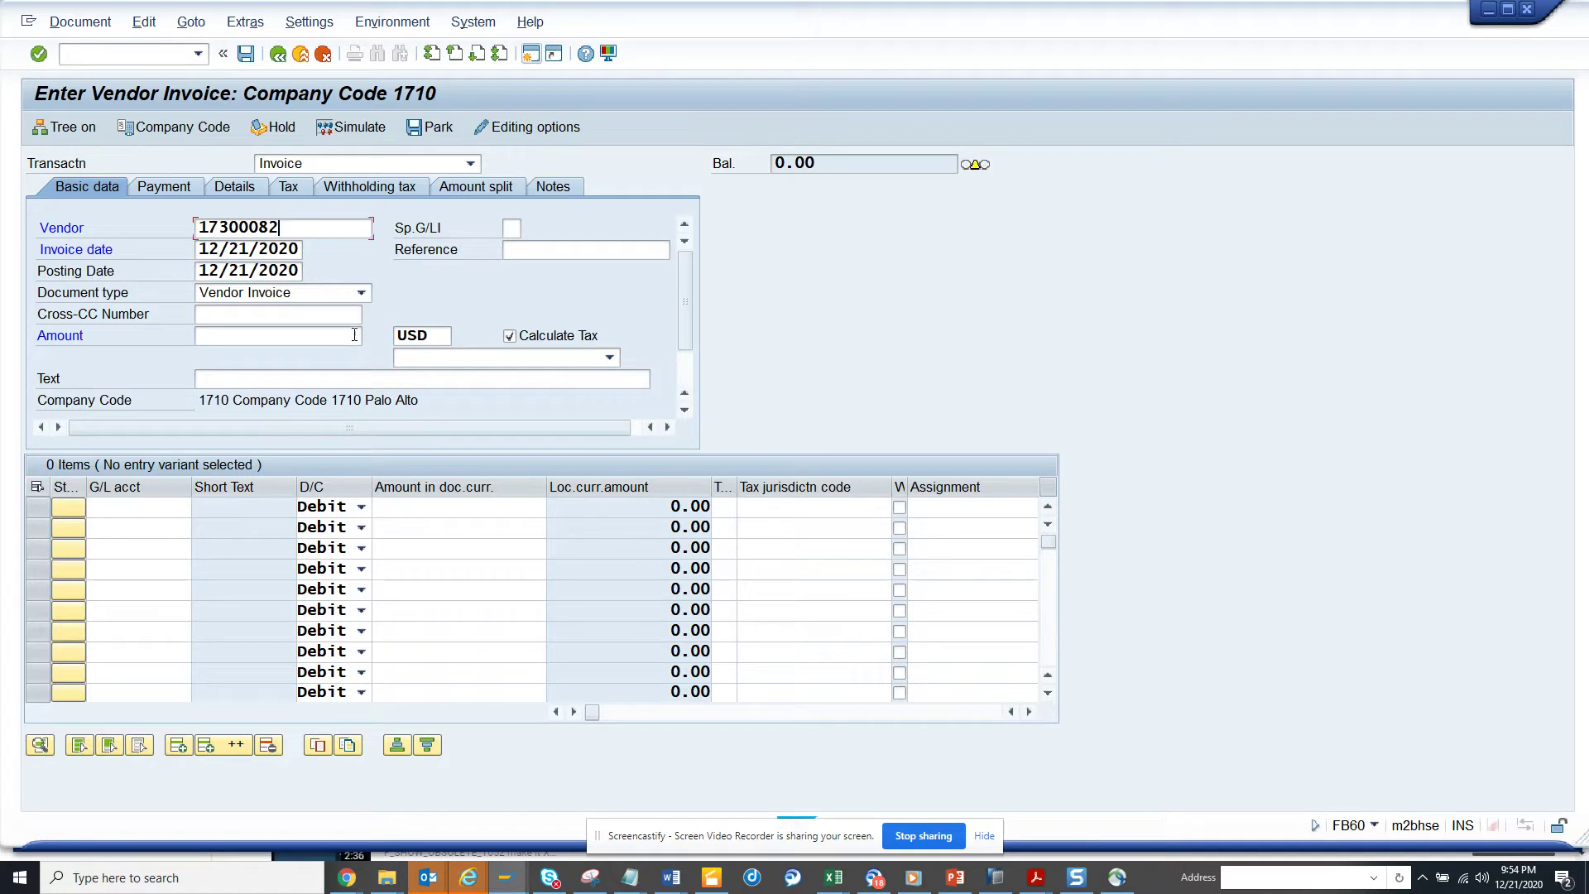
click(329, 338)
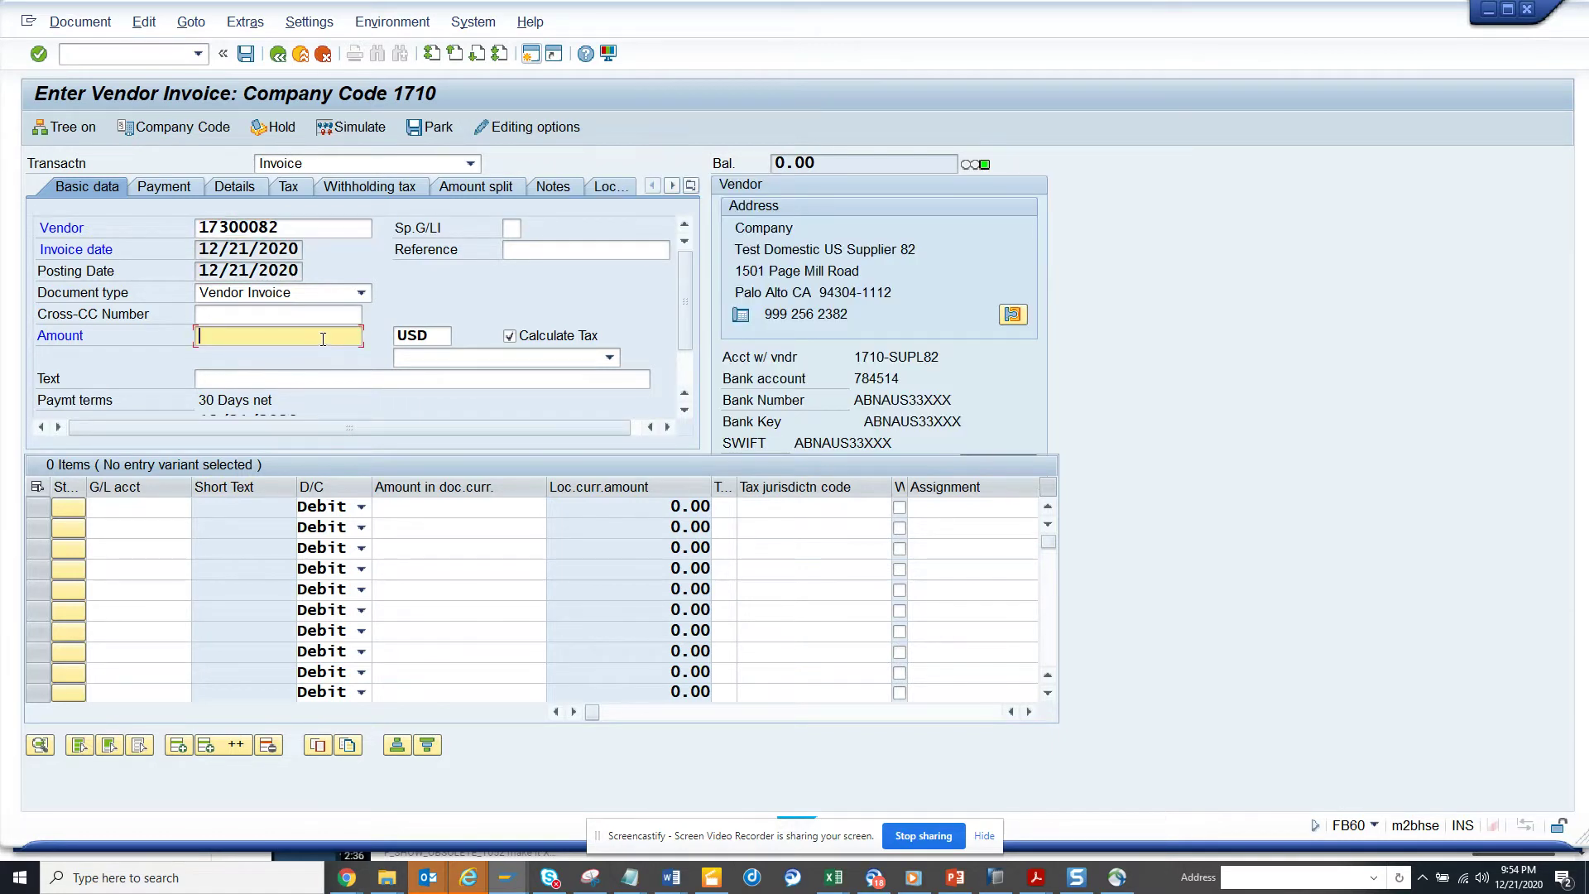
text(230)
click(561, 248)
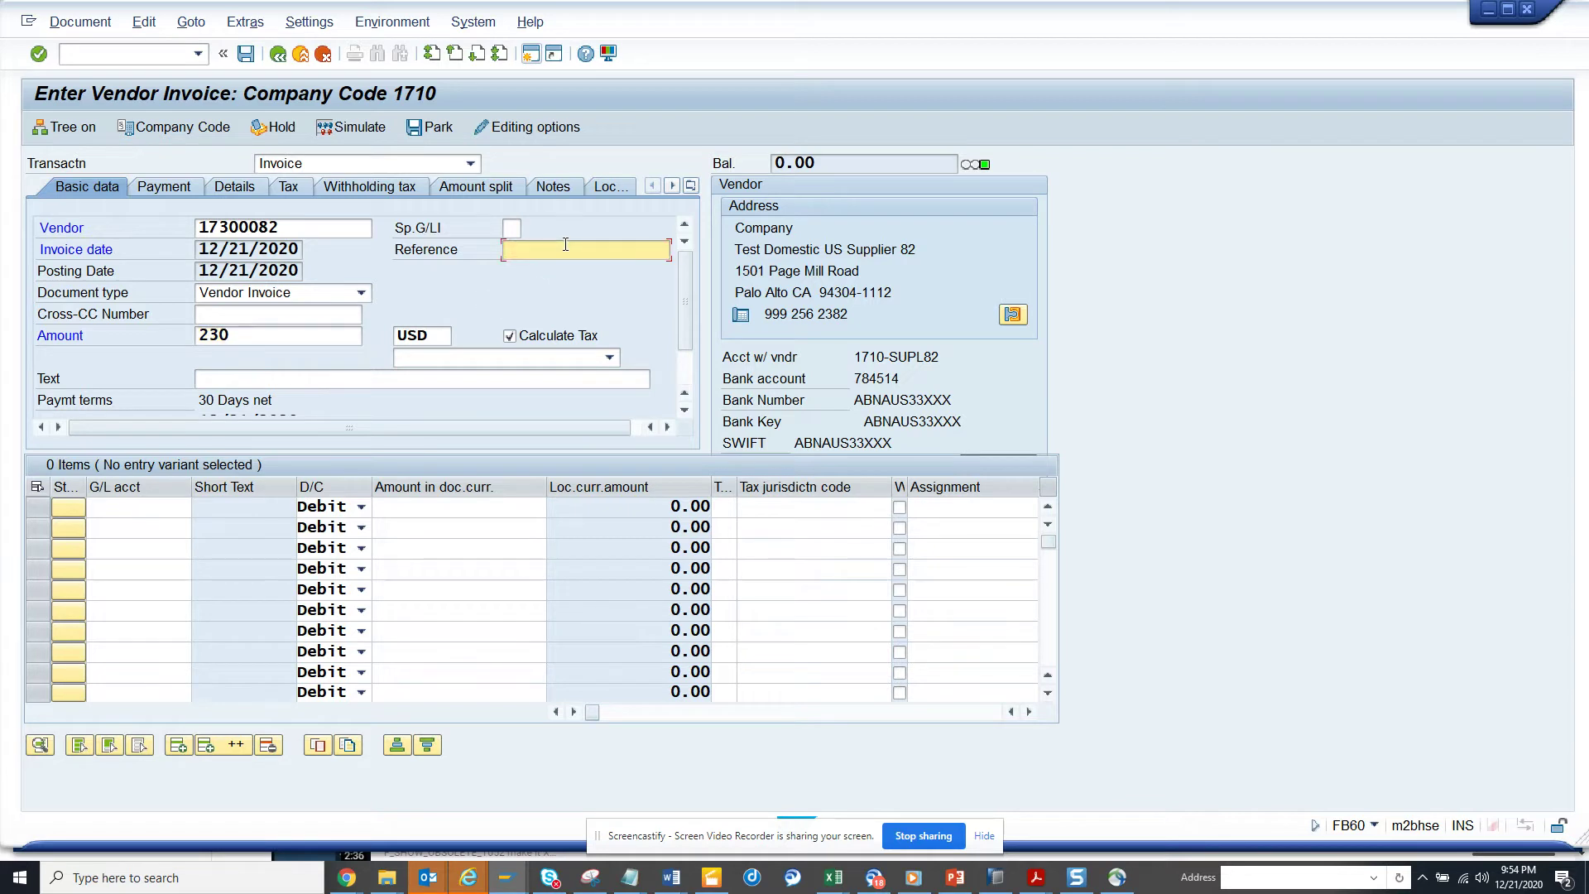
text(abcsd)
click(925, 426)
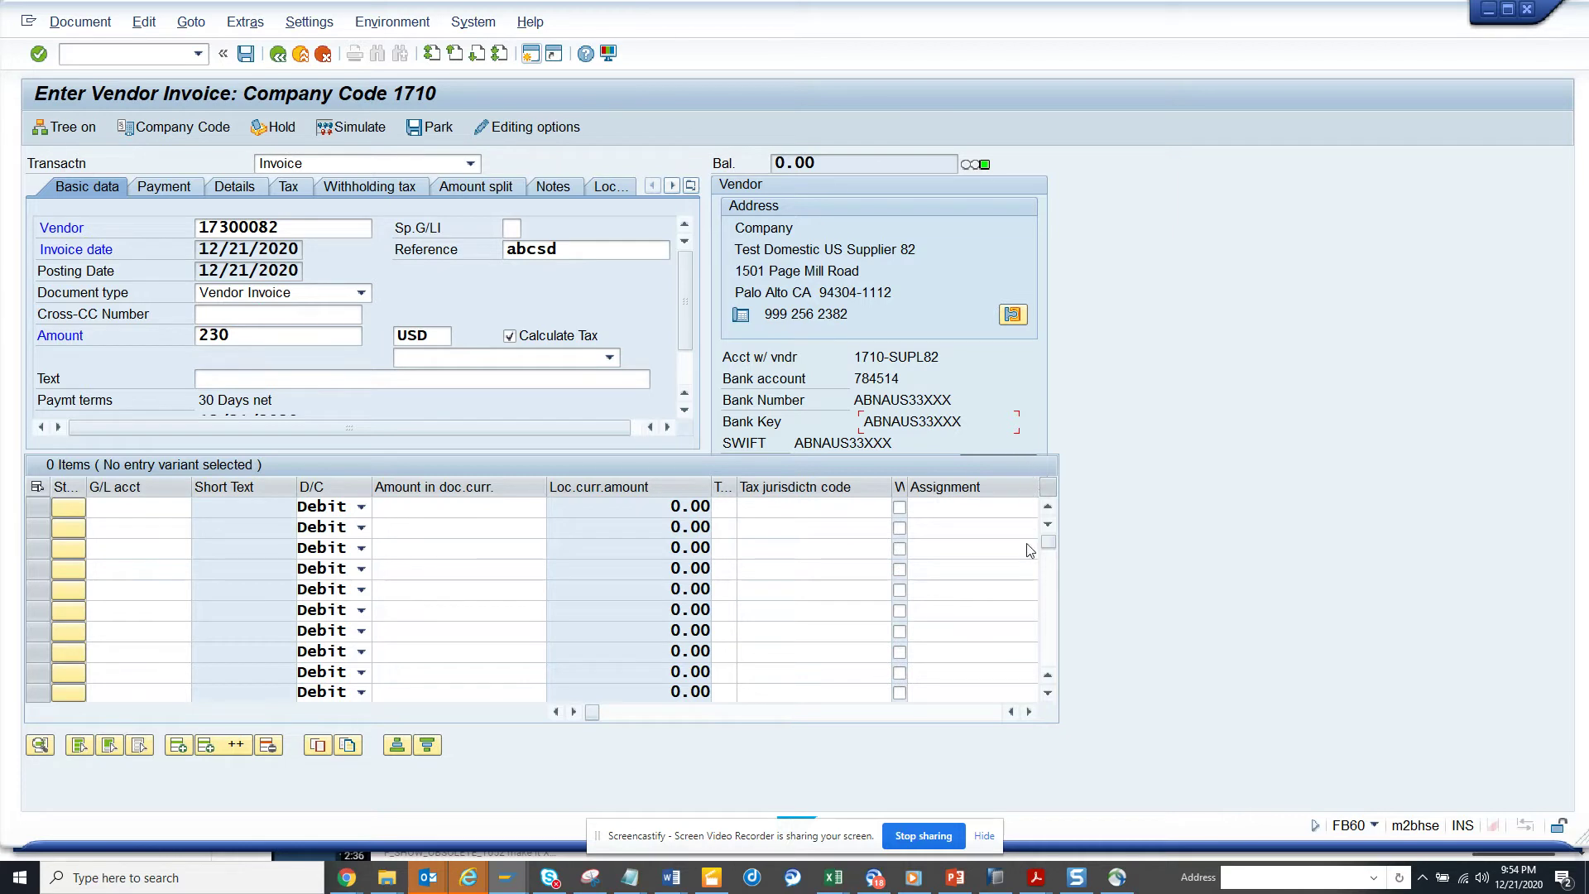
Review vendor 17300082's 18 open items totalling 3,201.00 USD, then return to the invoice.
key(Tab)
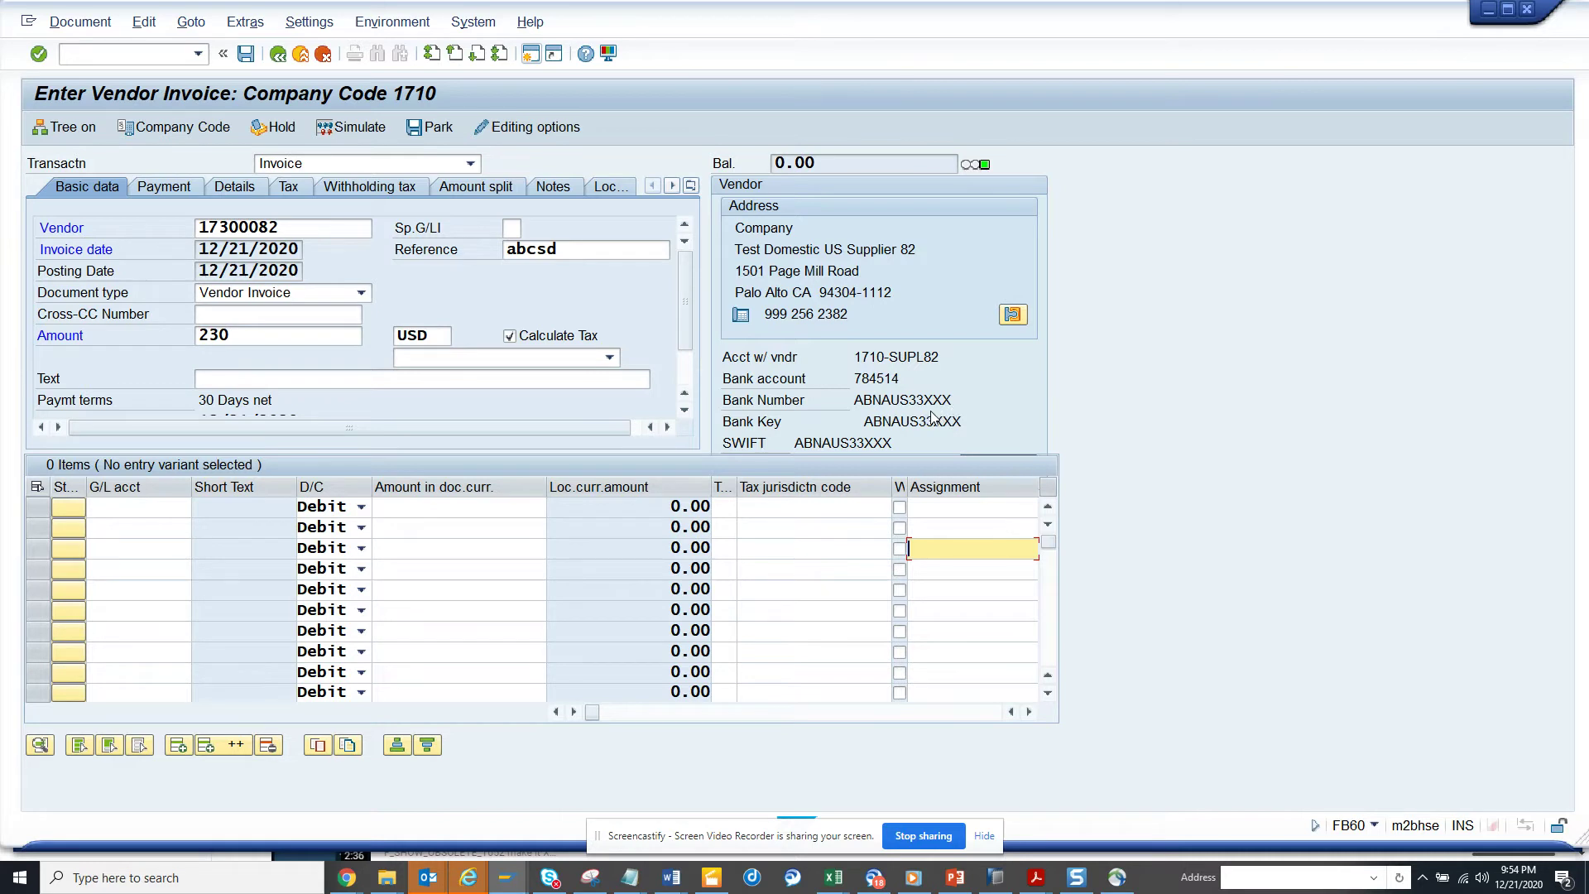
click(1021, 319)
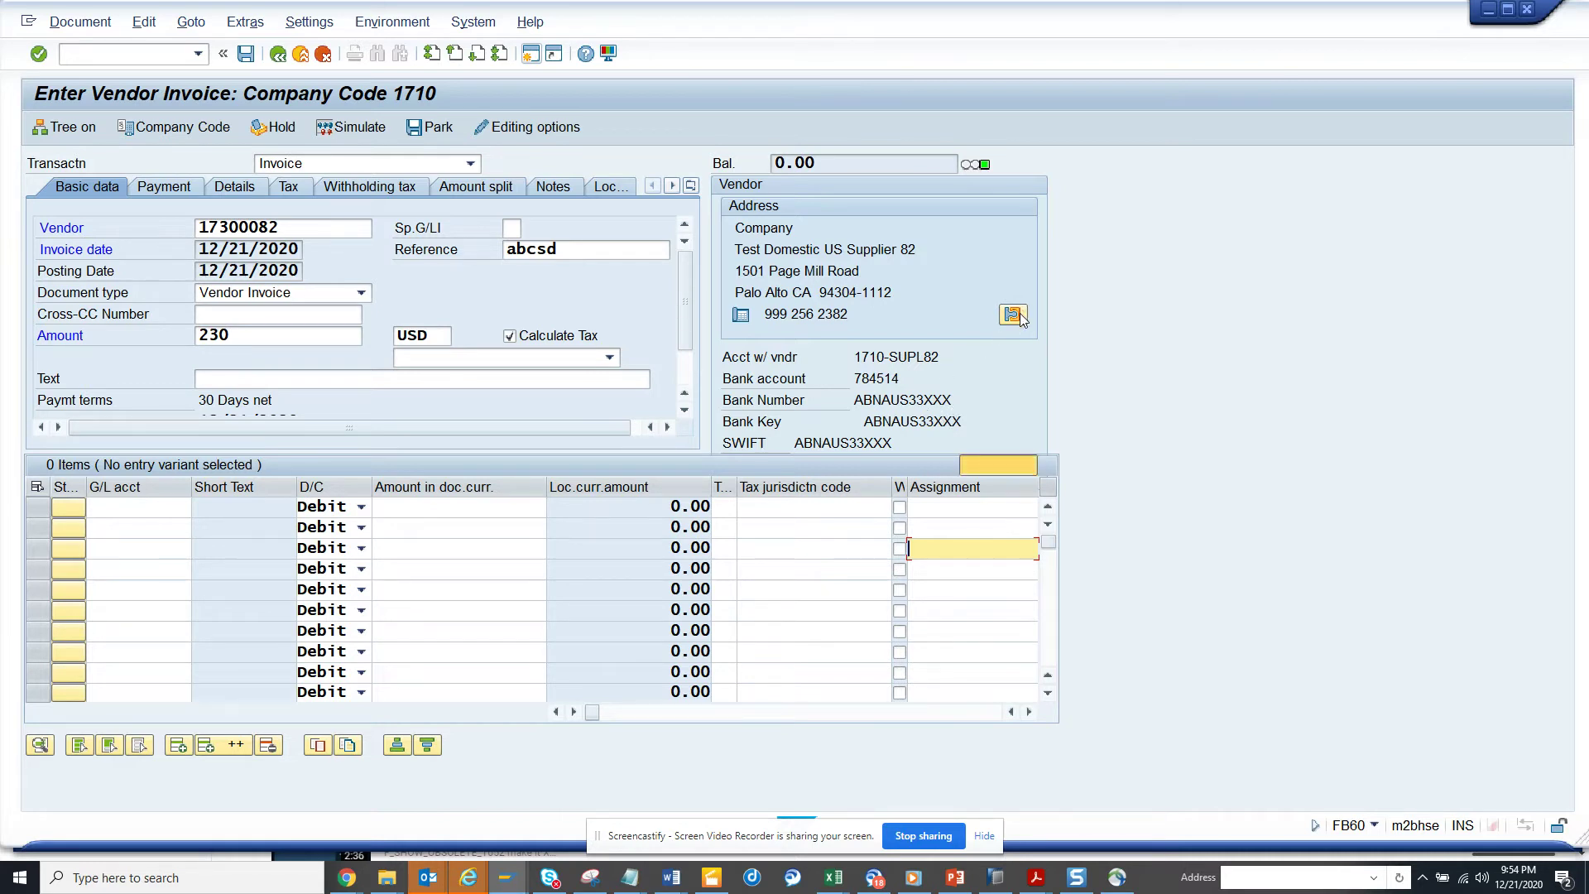
click(999, 466)
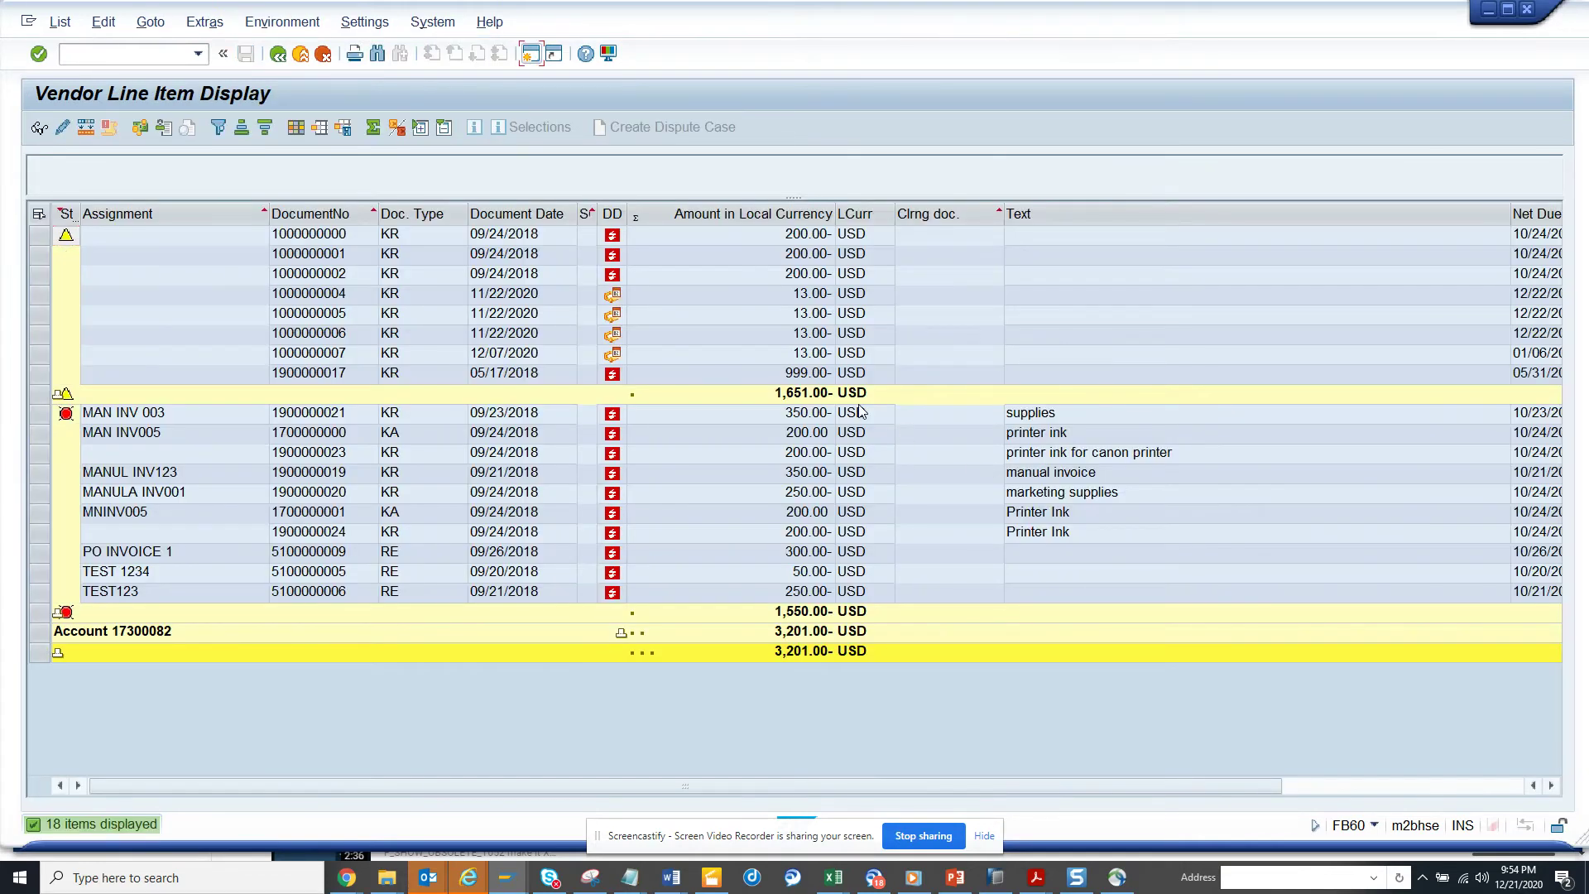
click(281, 53)
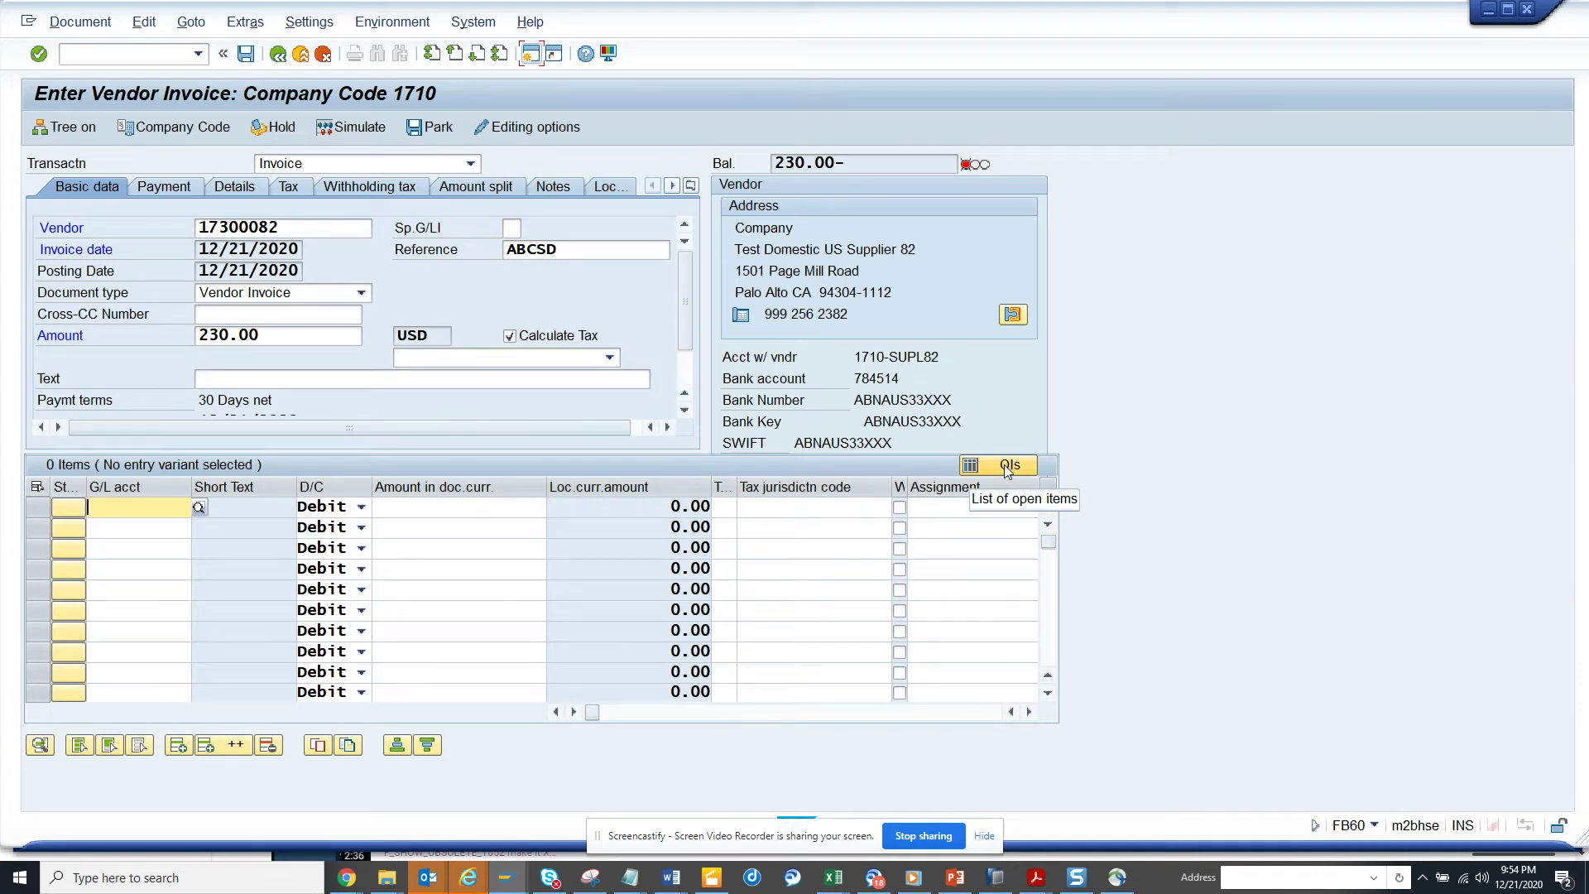
click(1006, 466)
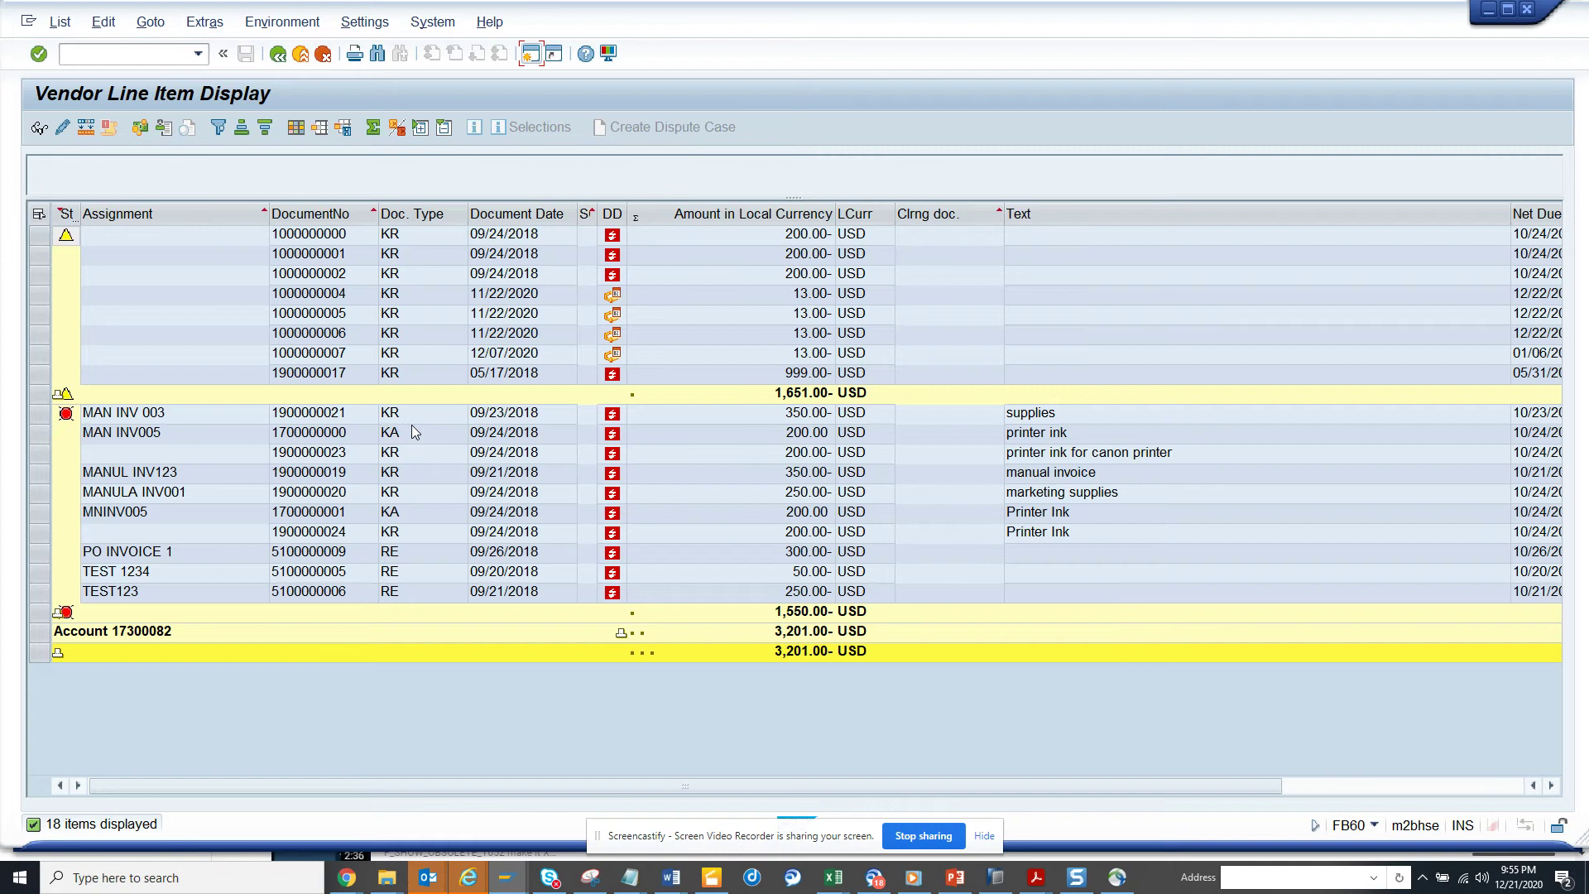
click(336, 435)
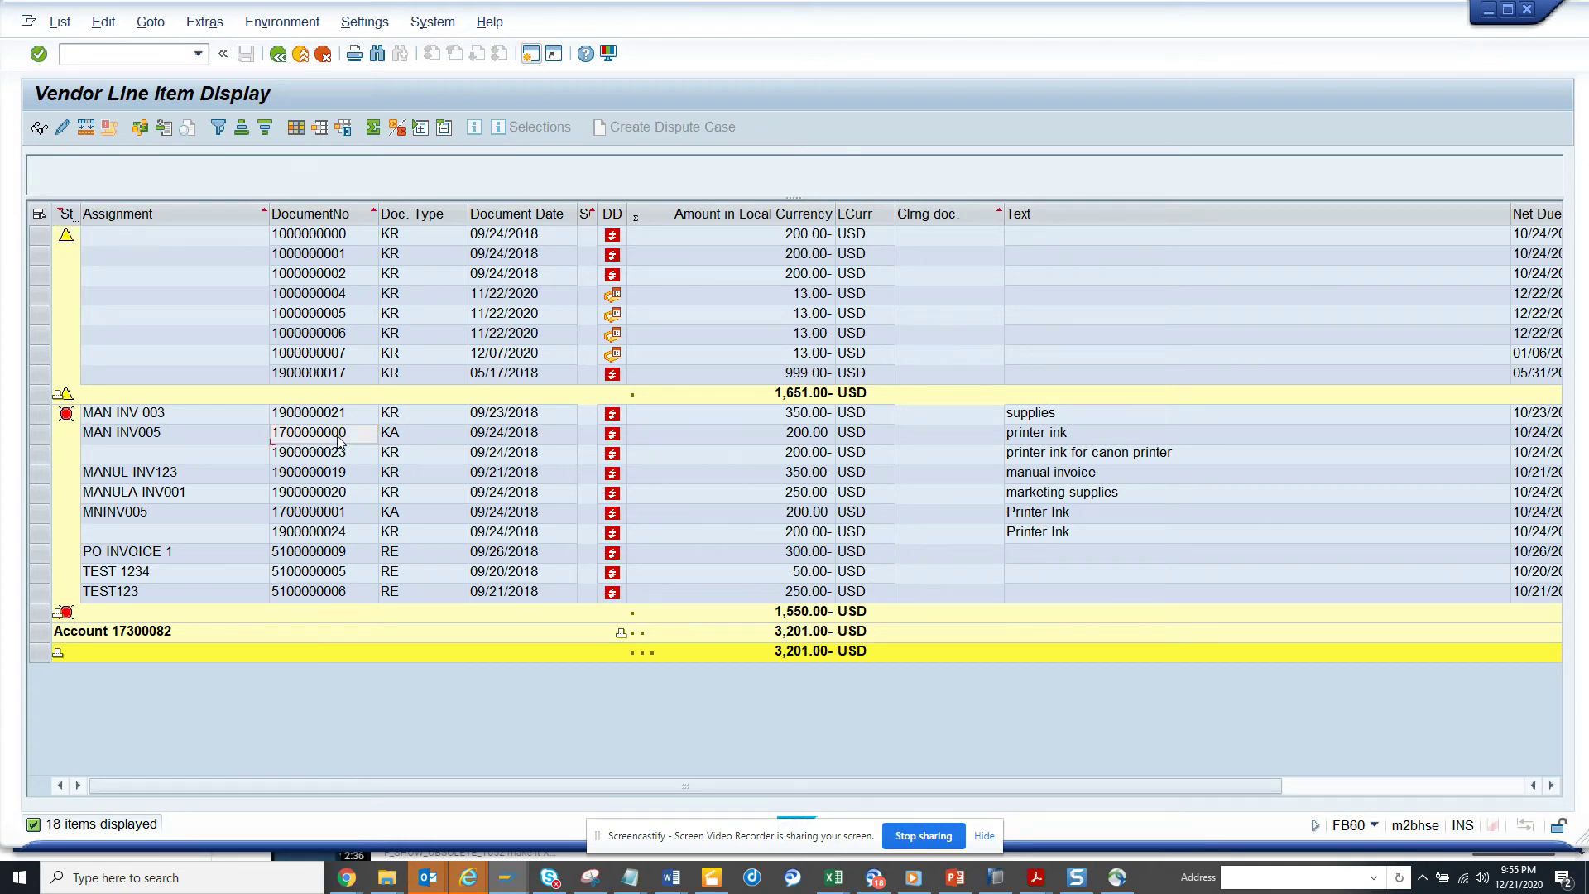
double_click(338, 437)
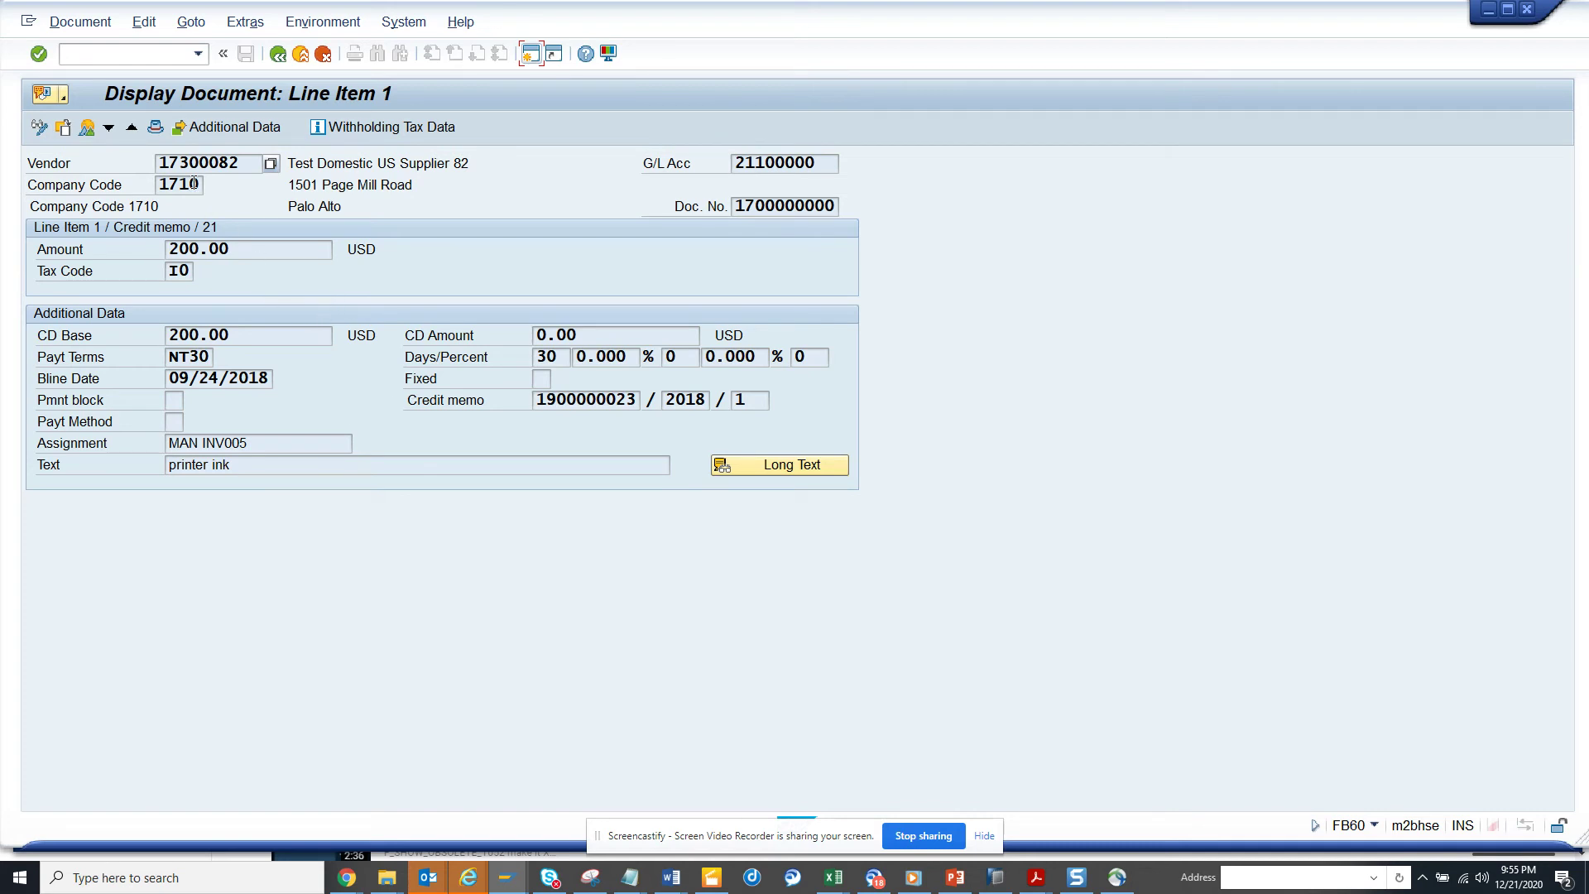
click(267, 126)
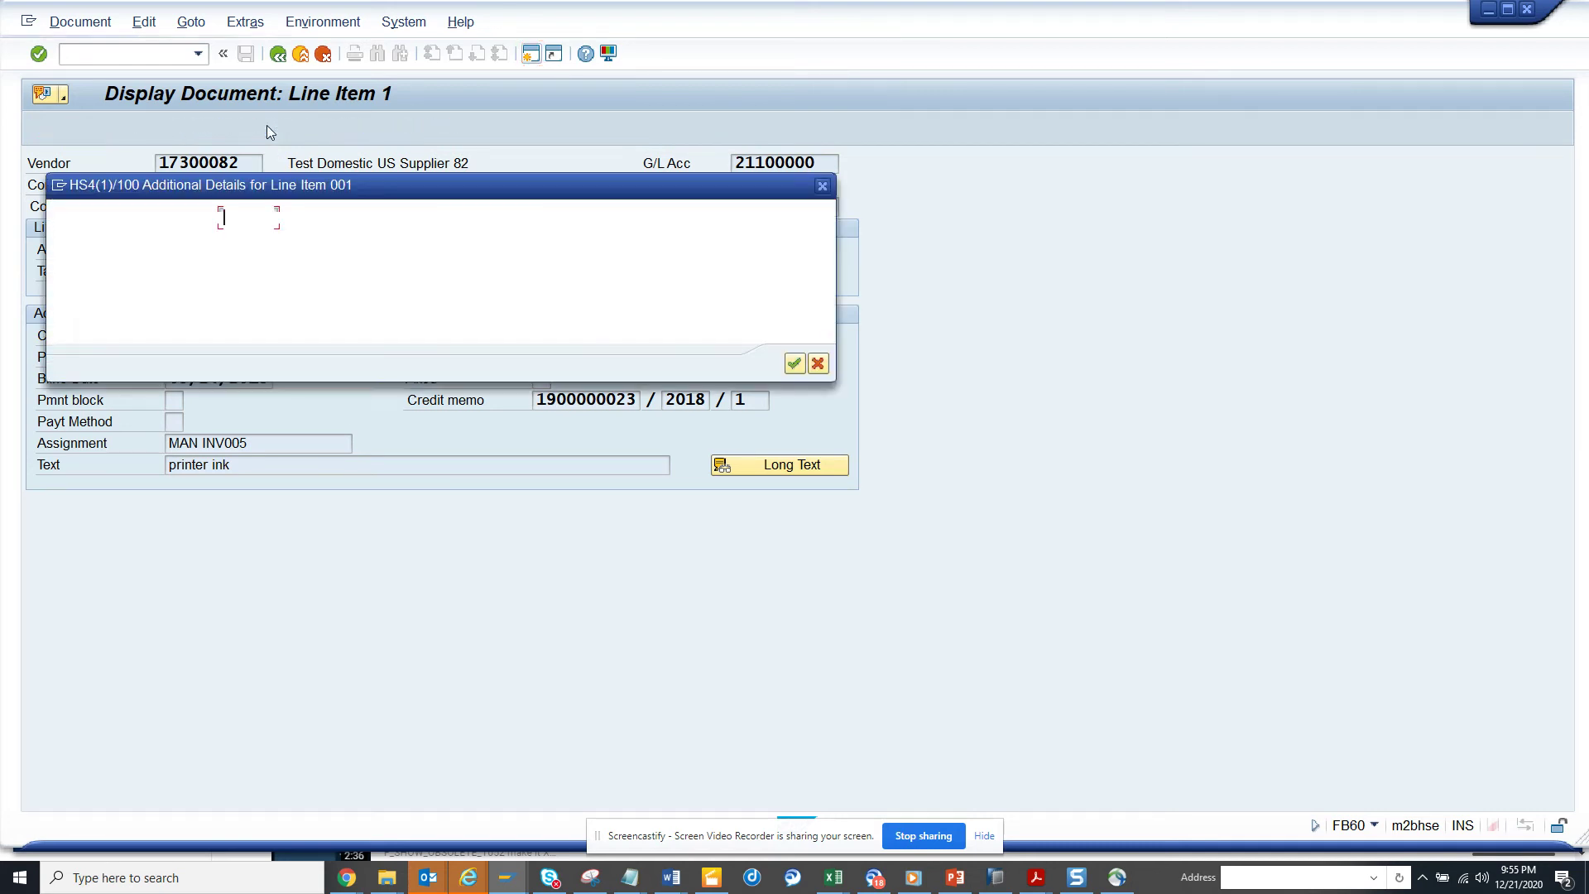
click(822, 185)
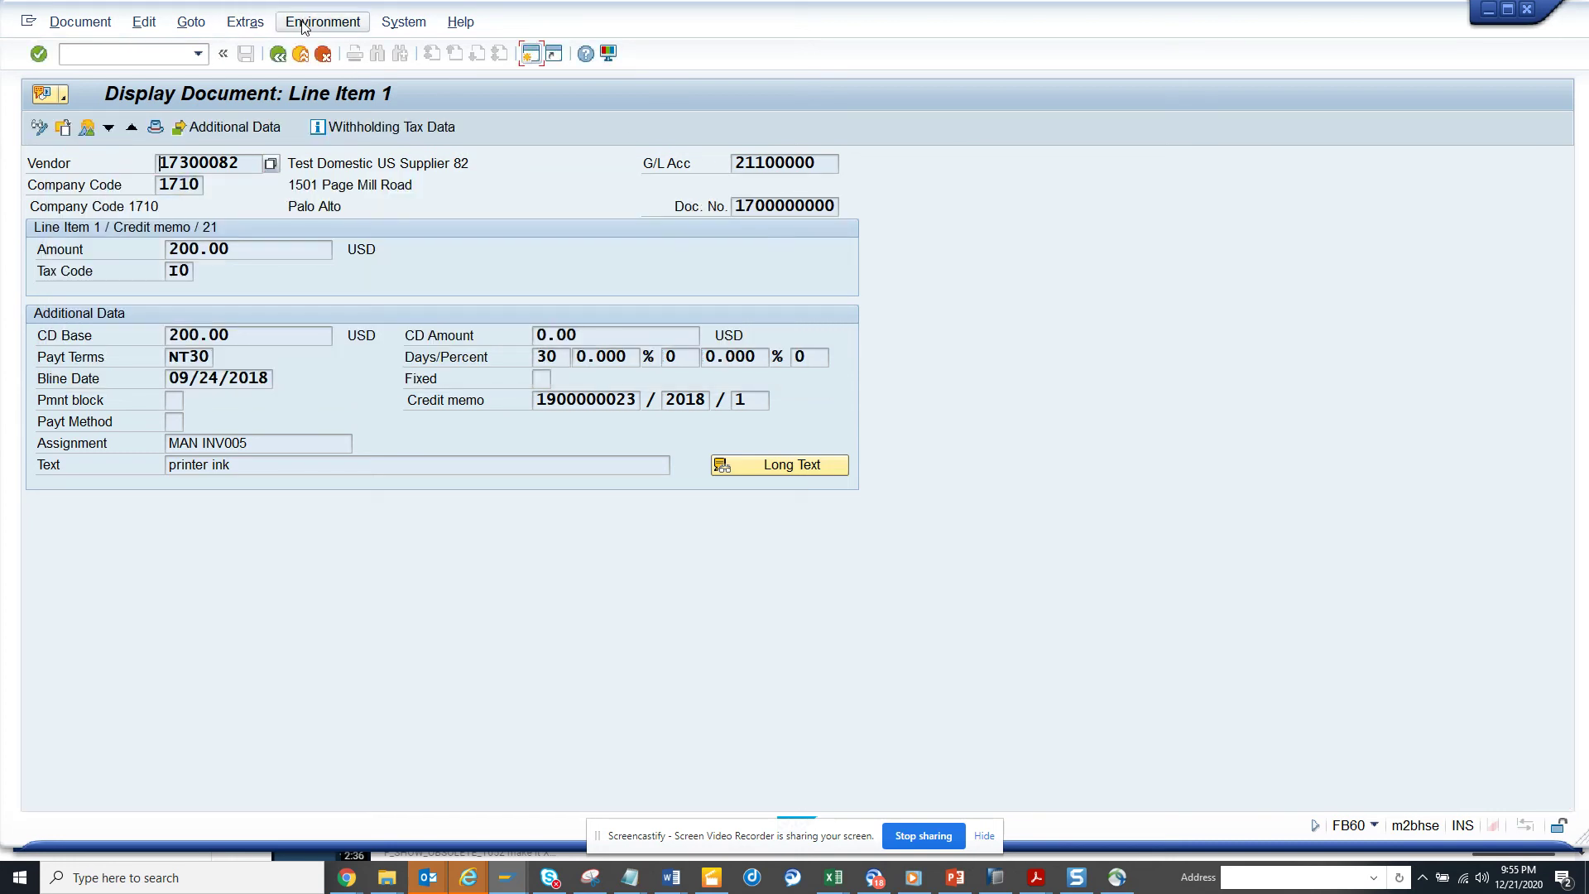
click(276, 58)
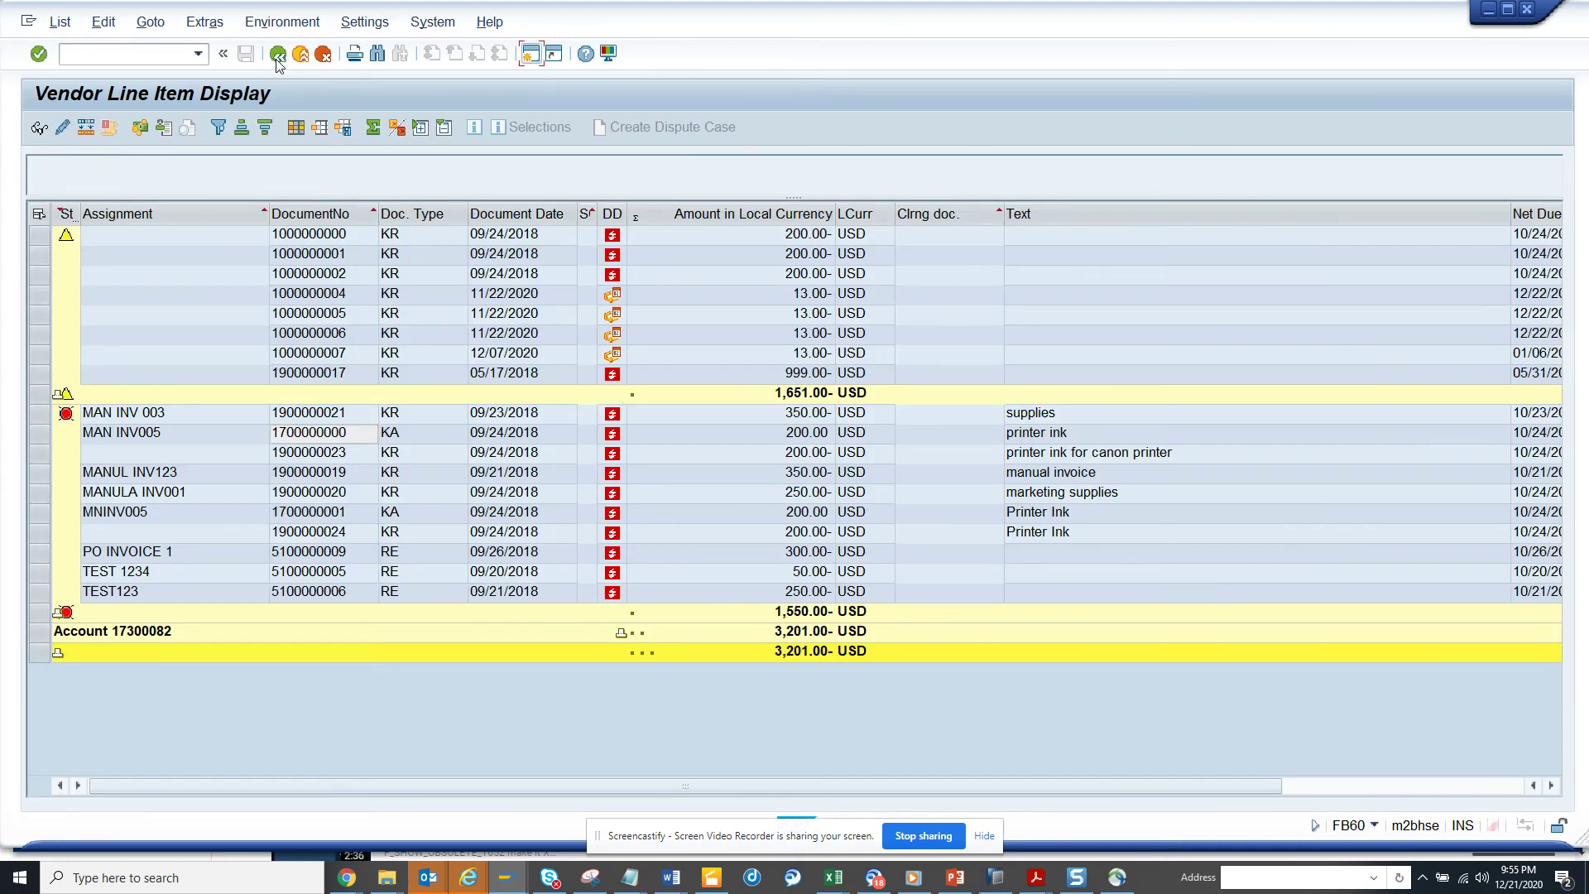
Go back from the open items list to company code 1710's vendor invoice screen.
click(277, 58)
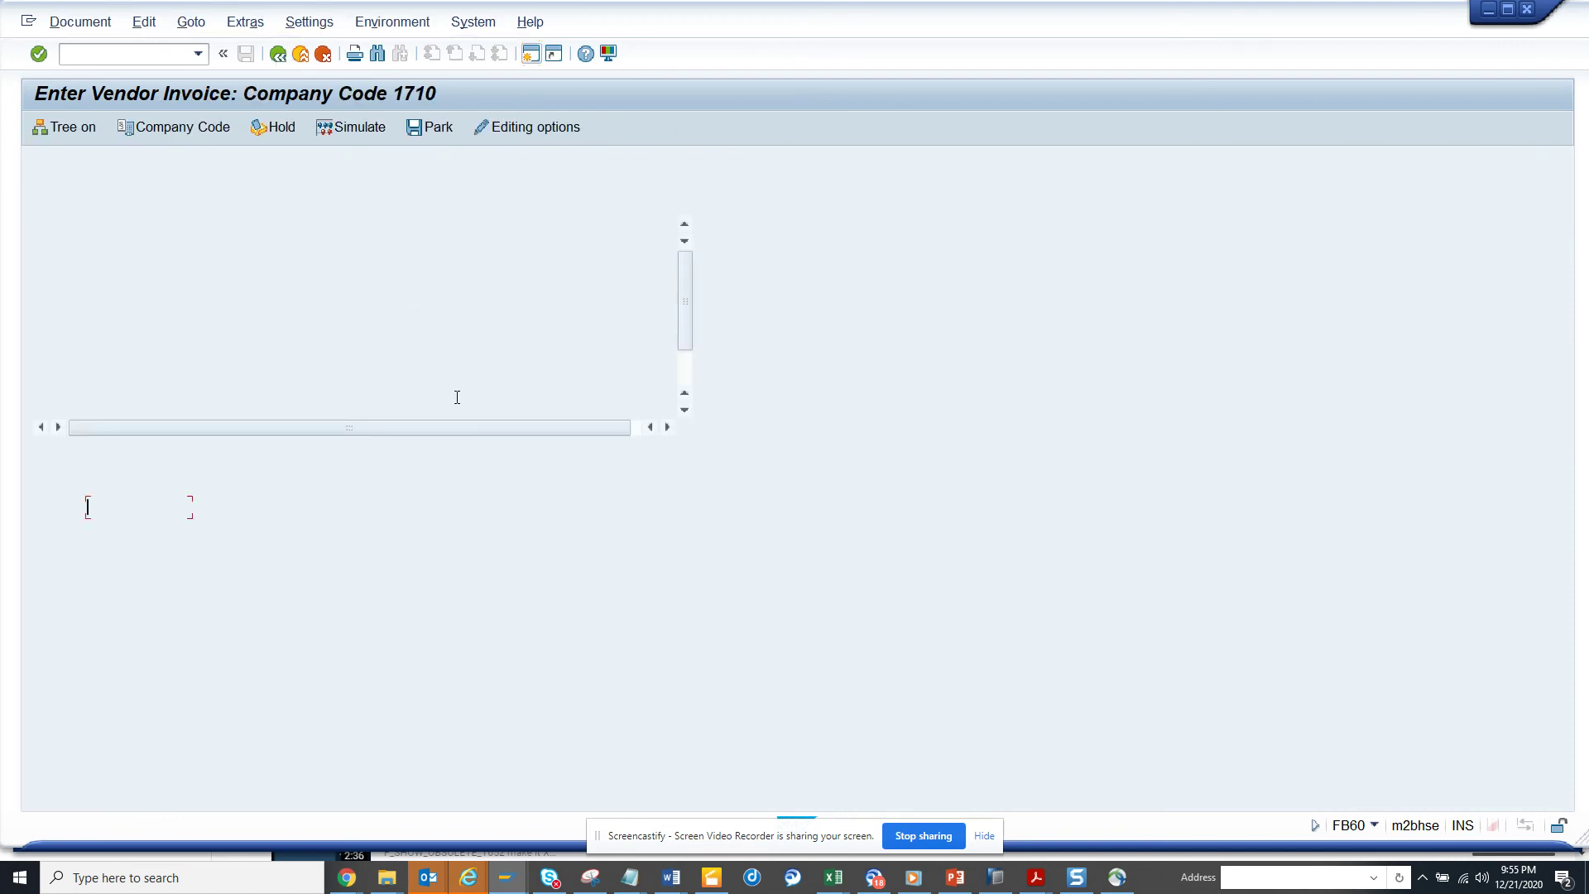